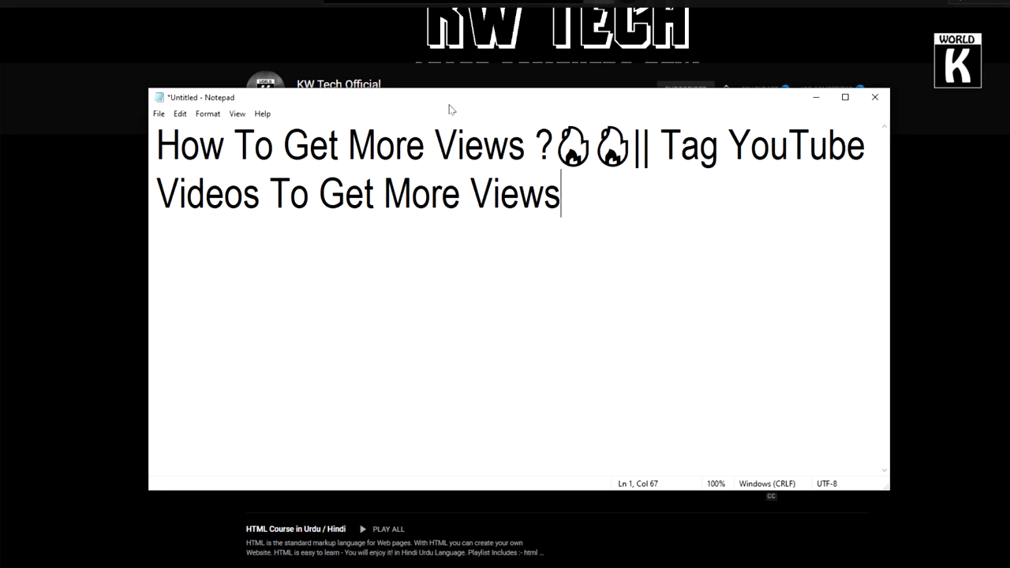
Step: Highlight title phrases in the notes window, then bring up the YouTube account menu
{"action": "left_click_drag", "start_coordinate": [355, 109], "coordinate": [353, 136]}
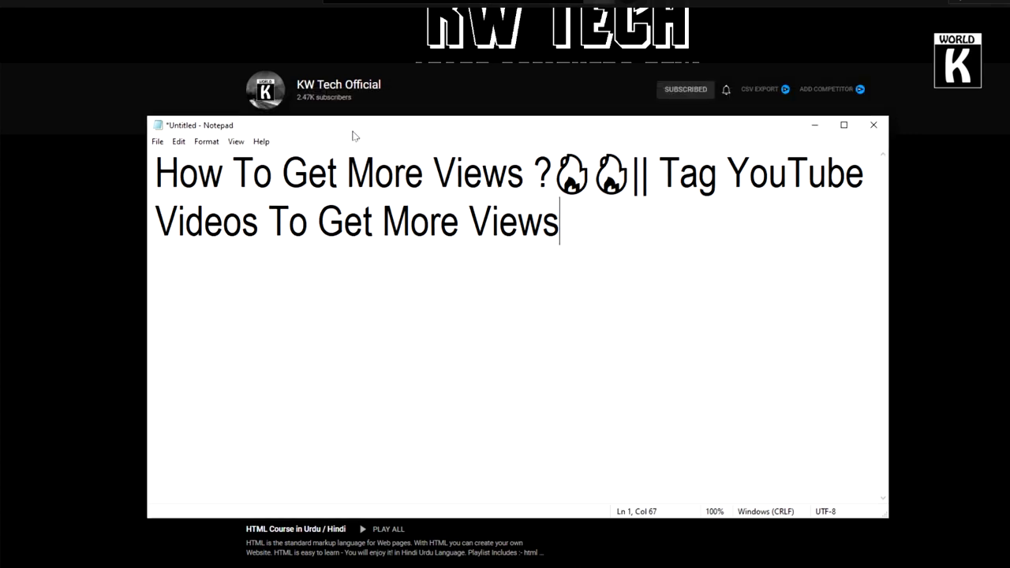
{"action": "left_click_drag", "start_coordinate": [282, 172], "coordinate": [538, 175]}
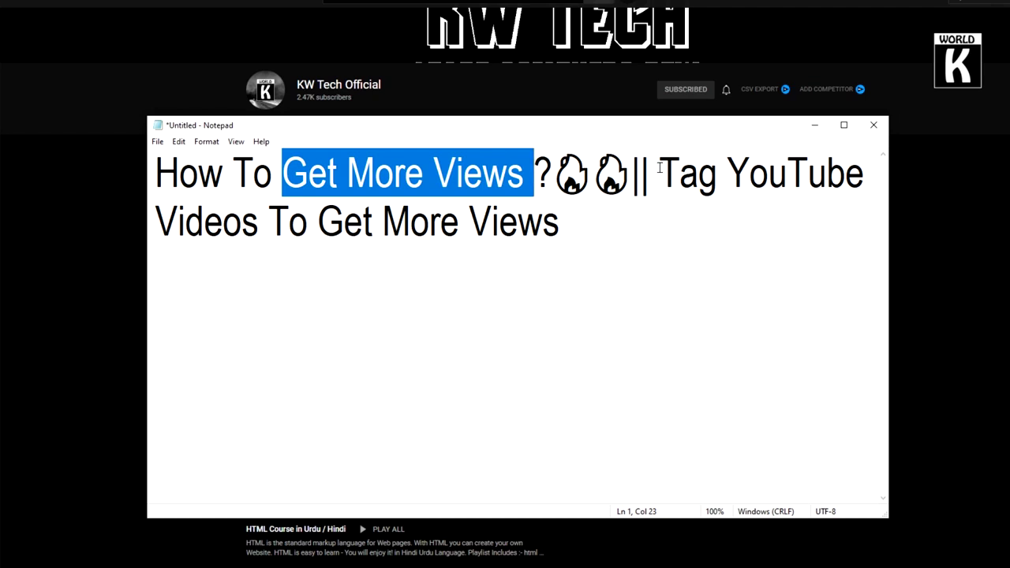
{"action": "left_click_drag", "start_coordinate": [660, 172], "coordinate": [875, 172]}
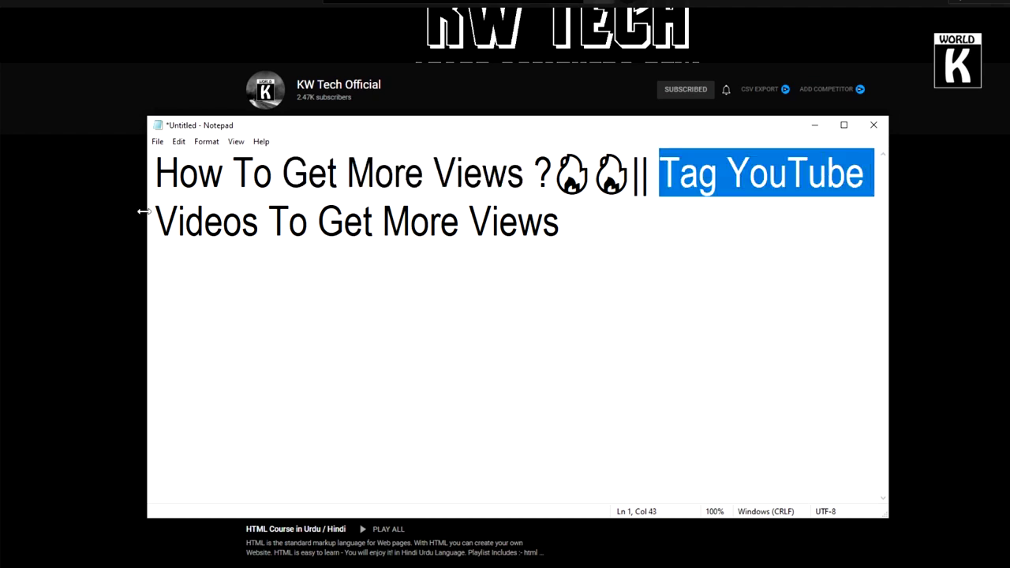
{"action": "left_click_drag", "start_coordinate": [140, 211], "coordinate": [461, 214]}
{"action": "left_click", "coordinate": [781, 312]}
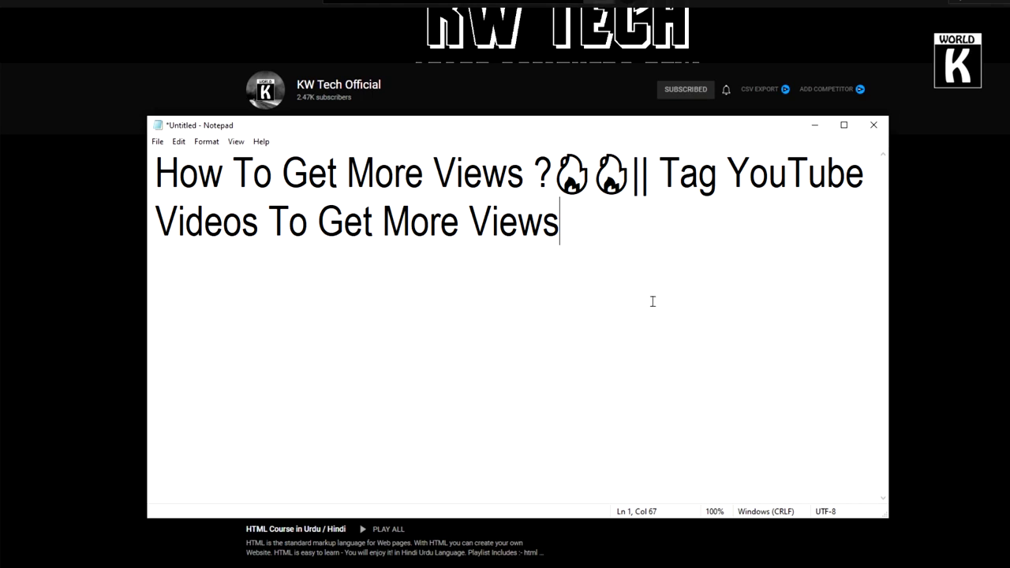
{"action": "left_click_drag", "start_coordinate": [475, 133], "coordinate": [467, 202]}
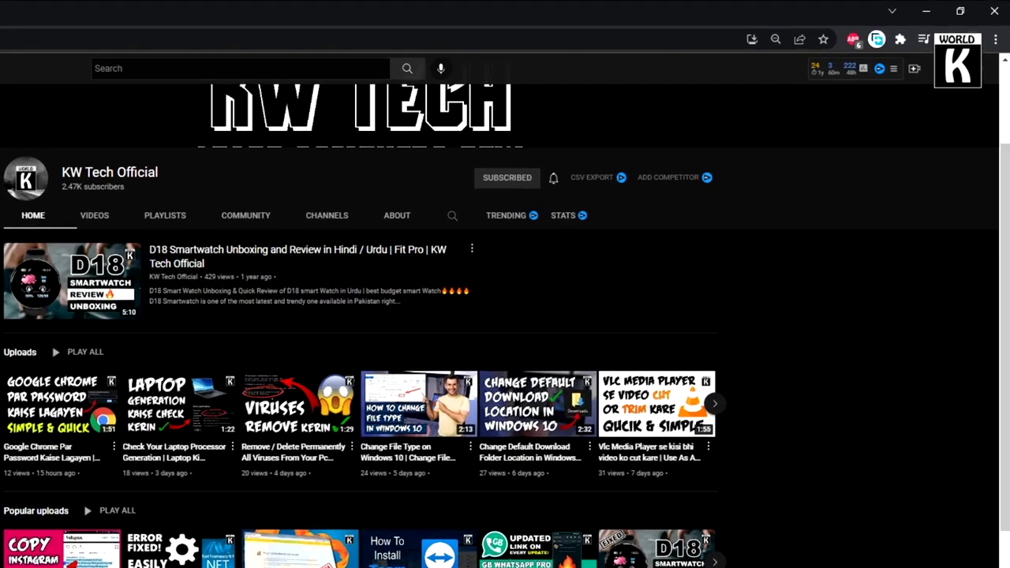
{"action": "left_click", "coordinate": [983, 50]}
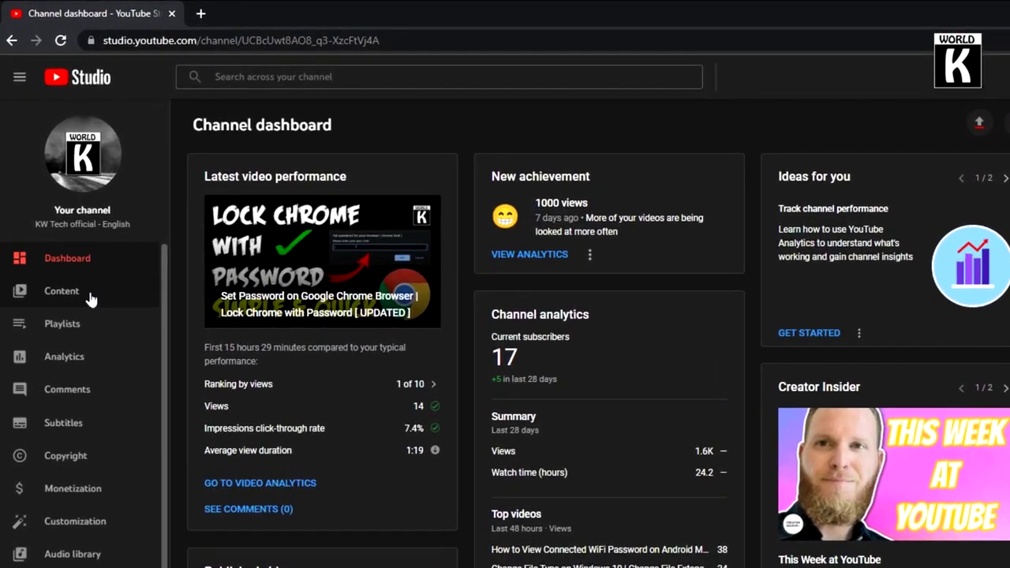
Step: Go to the Content page and scroll through the channel's video list
{"action": "left_click", "coordinate": [91, 290]}
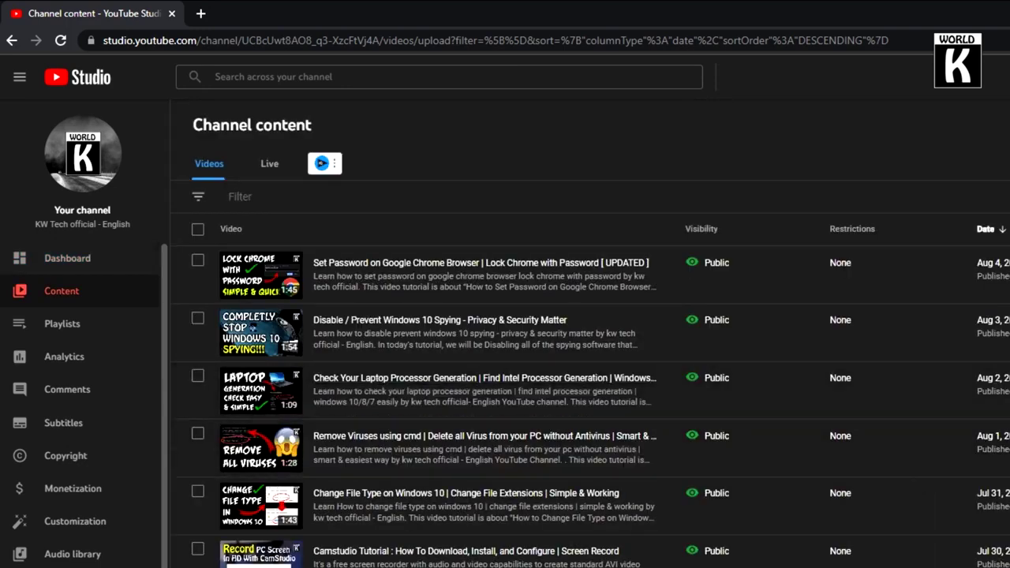
{"action": "scroll", "coordinate": [852, 435], "scroll_direction": "down", "scroll_amount": 5}
{"action": "scroll", "coordinate": [590, 389], "scroll_direction": "down", "scroll_amount": 5}
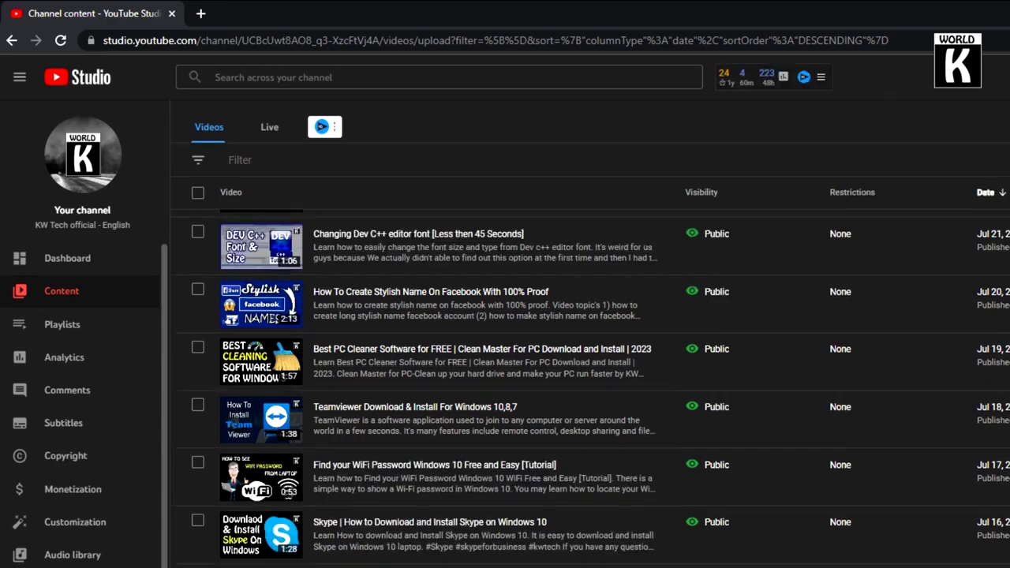
{"action": "scroll", "coordinate": [591, 386], "scroll_direction": "up", "scroll_amount": 15}
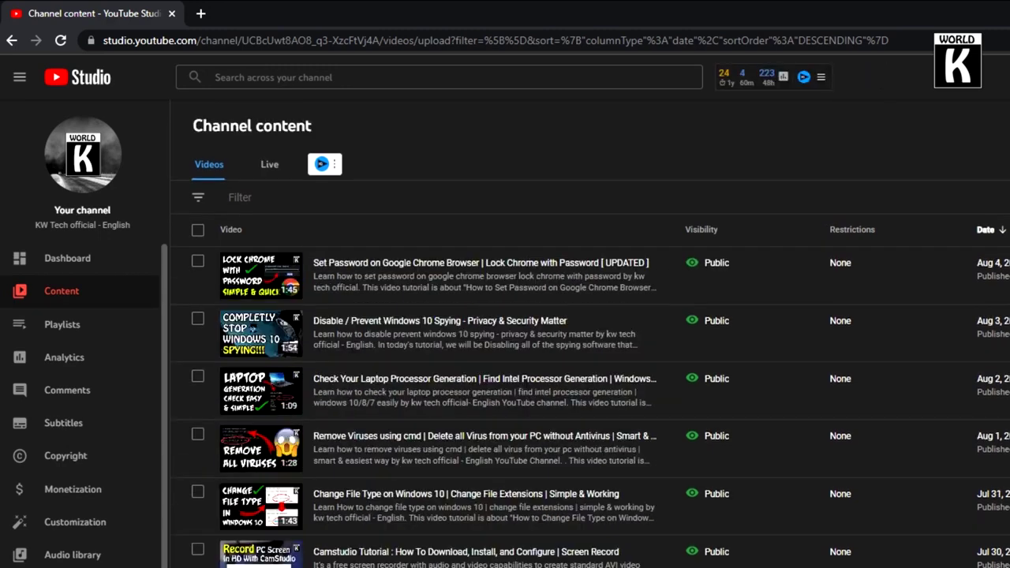
{"action": "scroll", "coordinate": [590, 387], "scroll_direction": "down", "scroll_amount": 7}
{"action": "scroll", "coordinate": [590, 387], "scroll_direction": "down", "scroll_amount": 2}
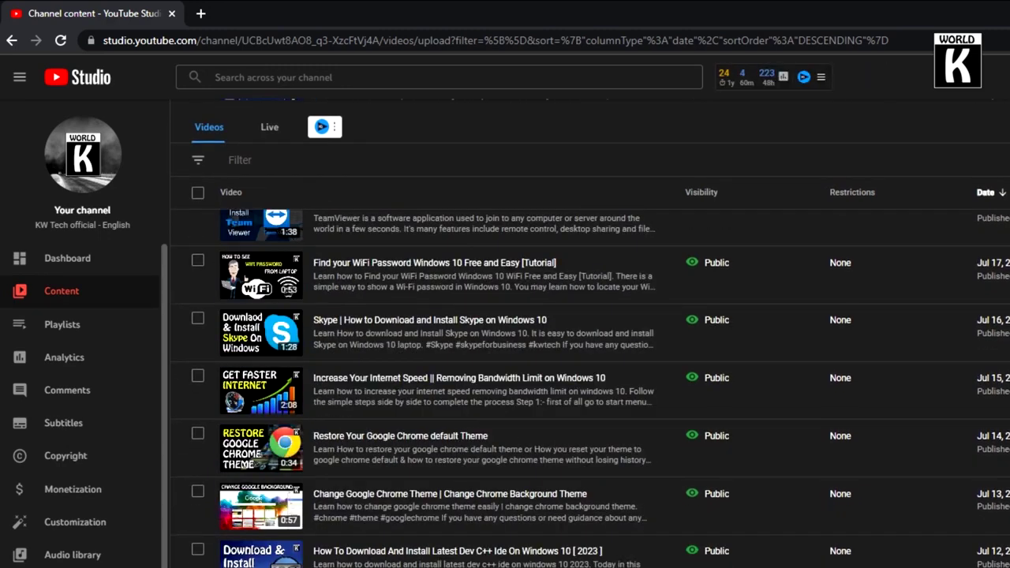
{"action": "scroll", "coordinate": [590, 386], "scroll_direction": "down", "scroll_amount": 2}
{"action": "scroll", "coordinate": [590, 387], "scroll_direction": "down", "scroll_amount": 1}
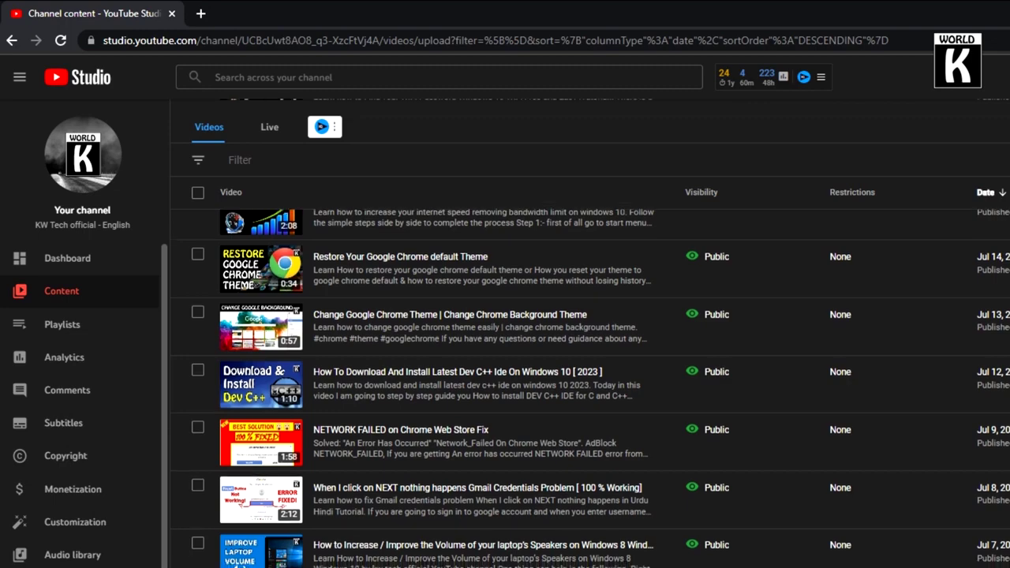
{"action": "scroll", "coordinate": [591, 386], "scroll_direction": "up", "scroll_amount": 5}
{"action": "scroll", "coordinate": [590, 386], "scroll_direction": "down", "scroll_amount": 1}
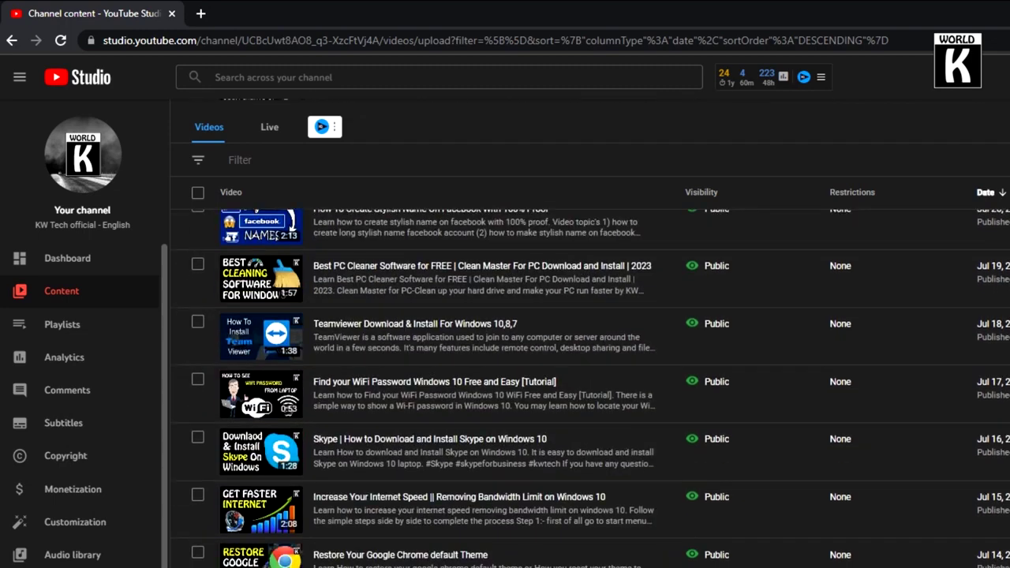
{"action": "mouse_move", "coordinate": [400, 256]}
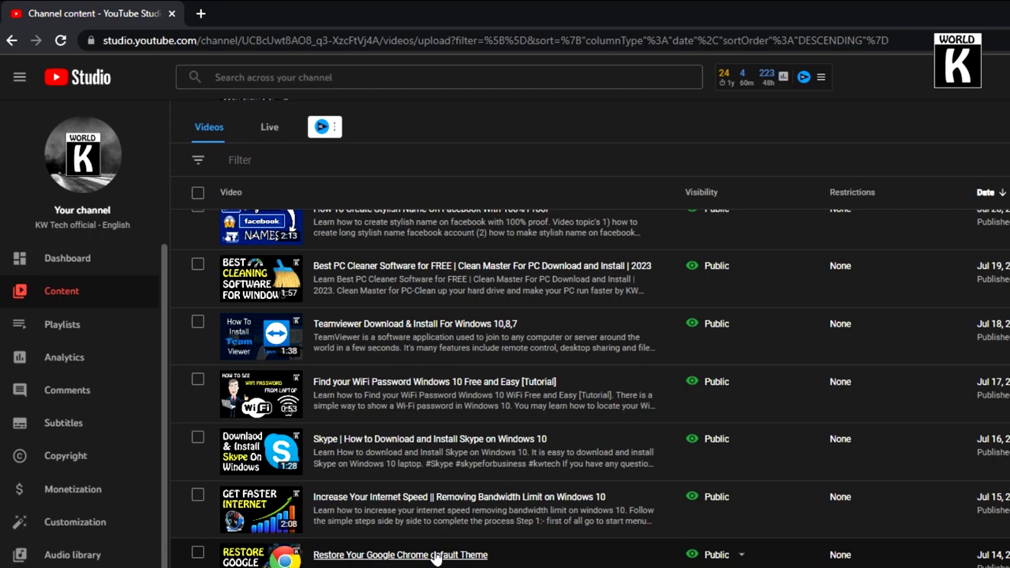
Step: Open the 'Restore Your Google Chrome default Theme' video details and click into its title
{"action": "left_click", "coordinate": [435, 555]}
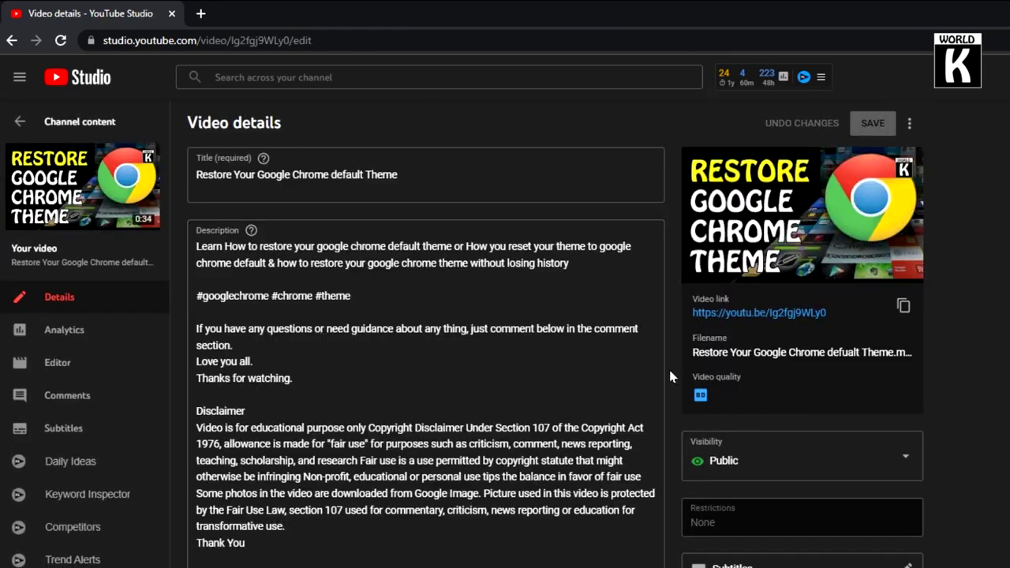
{"action": "triple_click", "coordinate": [269, 171]}
{"action": "left_click", "coordinate": [439, 175]}
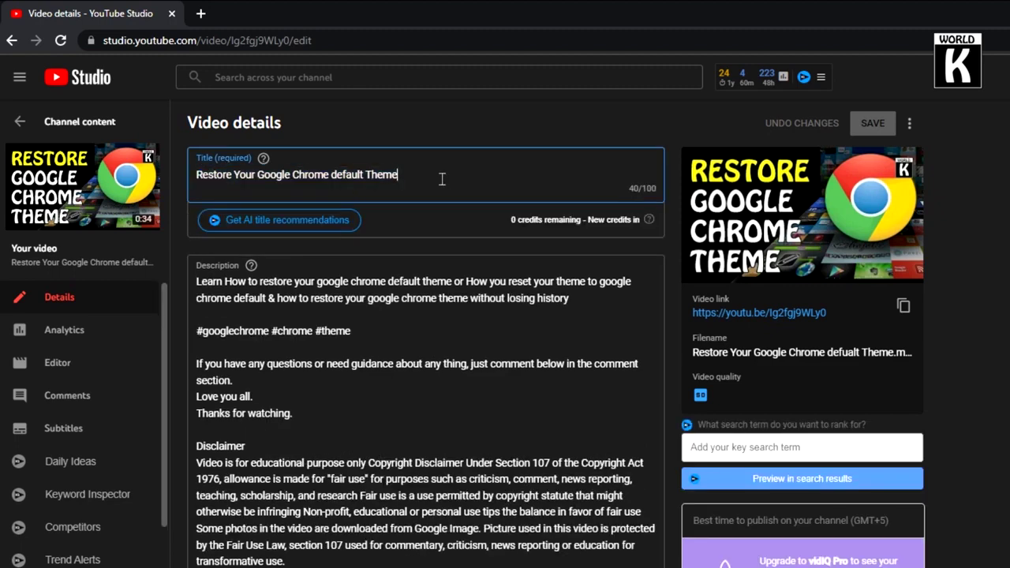
Step: Load the Rapidtags generator page (rapidtags.io/generator) in a new browser tab
{"action": "left_click", "coordinate": [203, 13]}
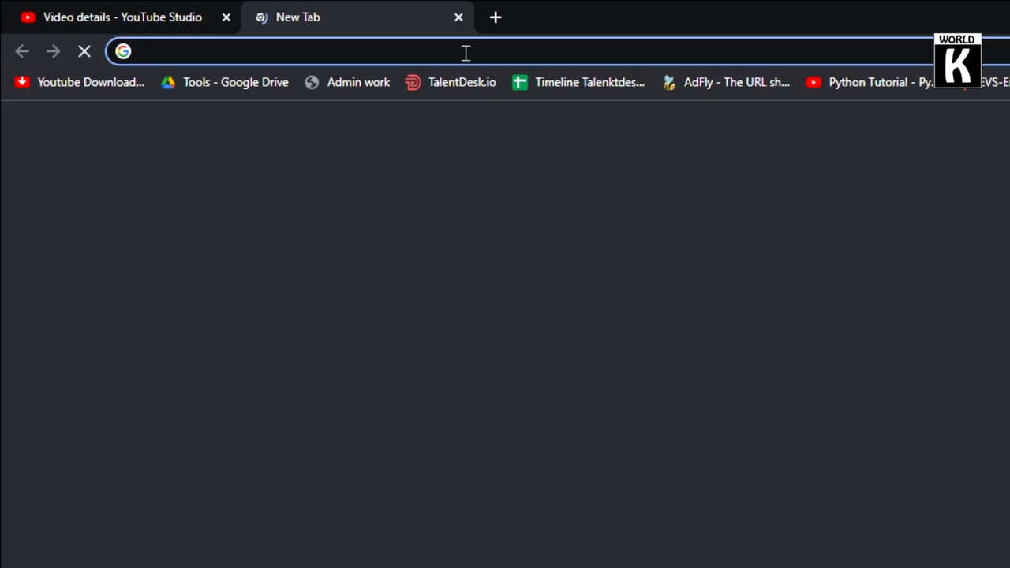
{"action": "type", "text": "ra"}
{"action": "key", "text": "Right"}
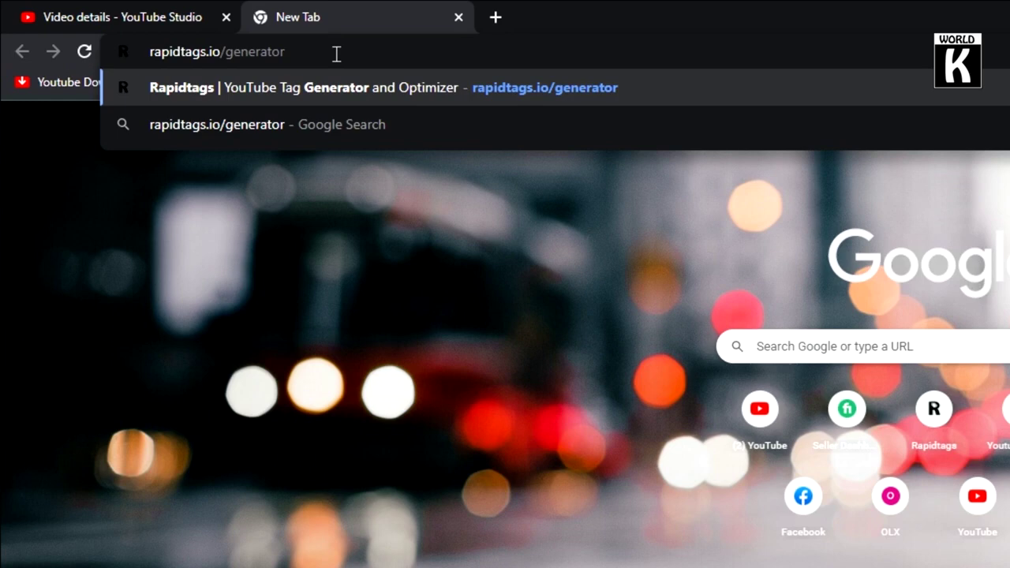
{"action": "left_click", "coordinate": [382, 89]}
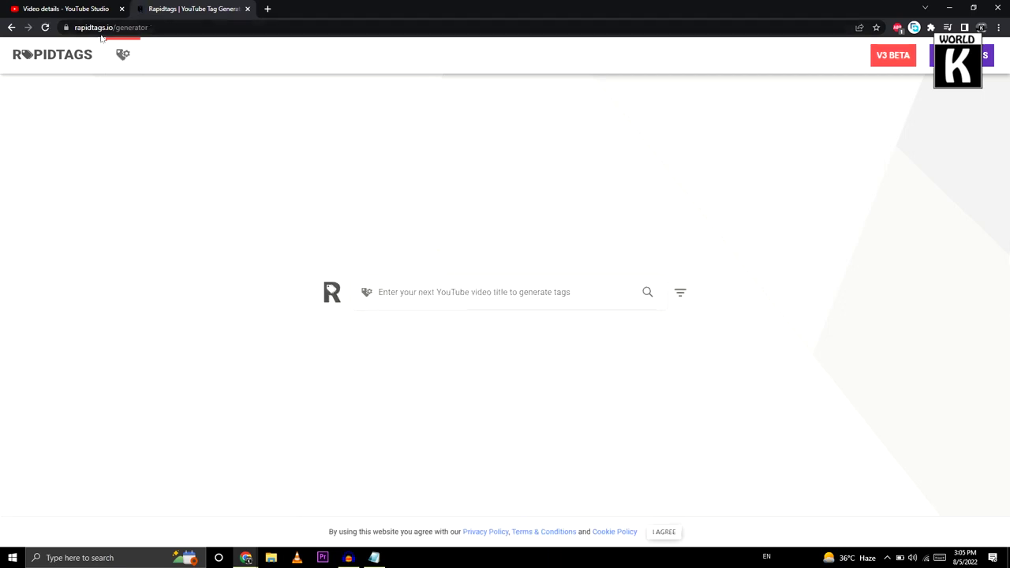
Step: Copy the video title into Rapidtags' search box and generate tags for it
{"action": "left_click", "coordinate": [60, 6]}
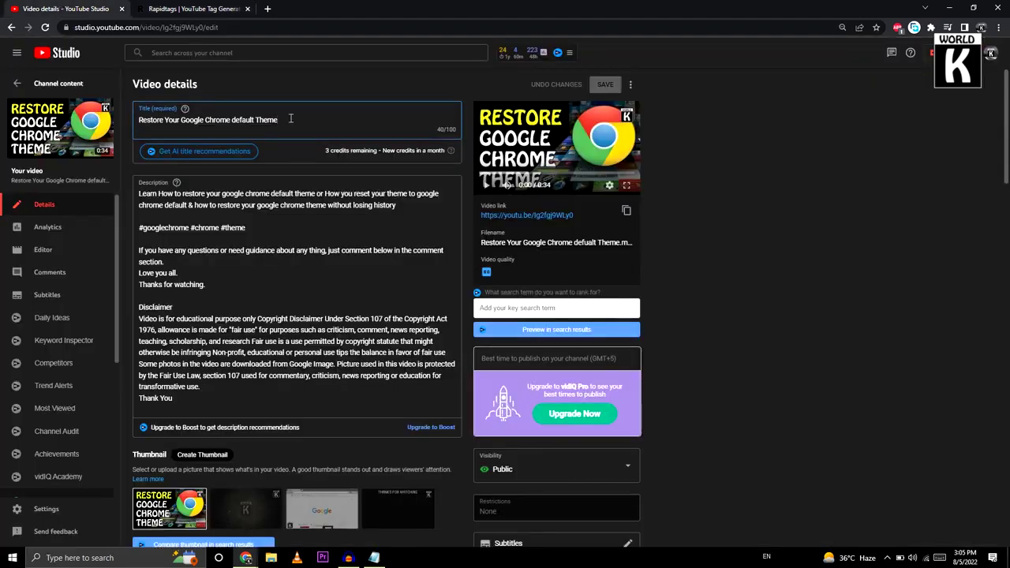
{"action": "left_click_drag", "start_coordinate": [290, 118], "coordinate": [131, 128]}
{"action": "right_click", "coordinate": [159, 119]}
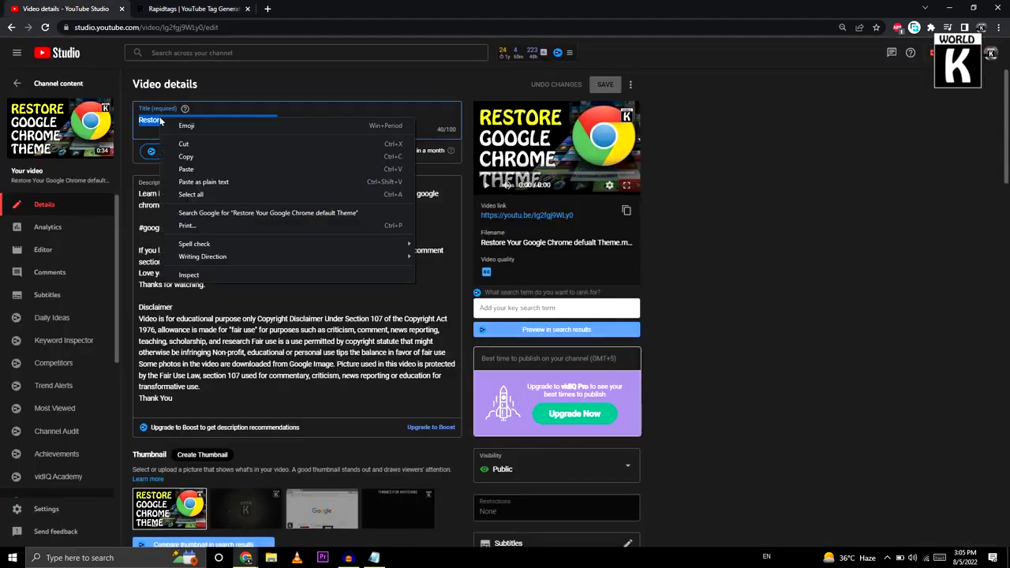
{"action": "left_click", "coordinate": [191, 157]}
{"action": "left_click", "coordinate": [223, 6]}
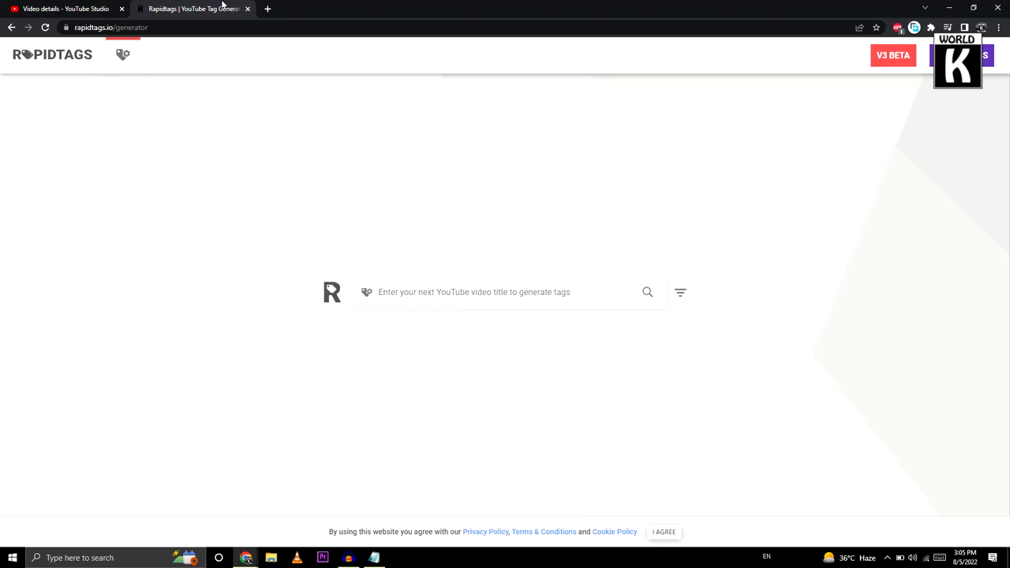
{"action": "right_click", "coordinate": [416, 285]}
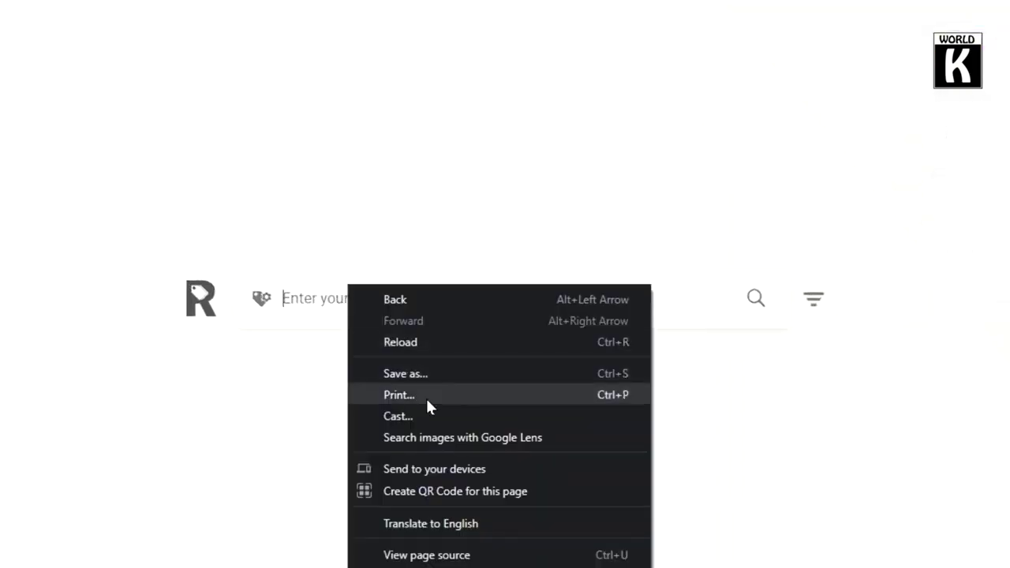
{"action": "right_click", "coordinate": [306, 297]}
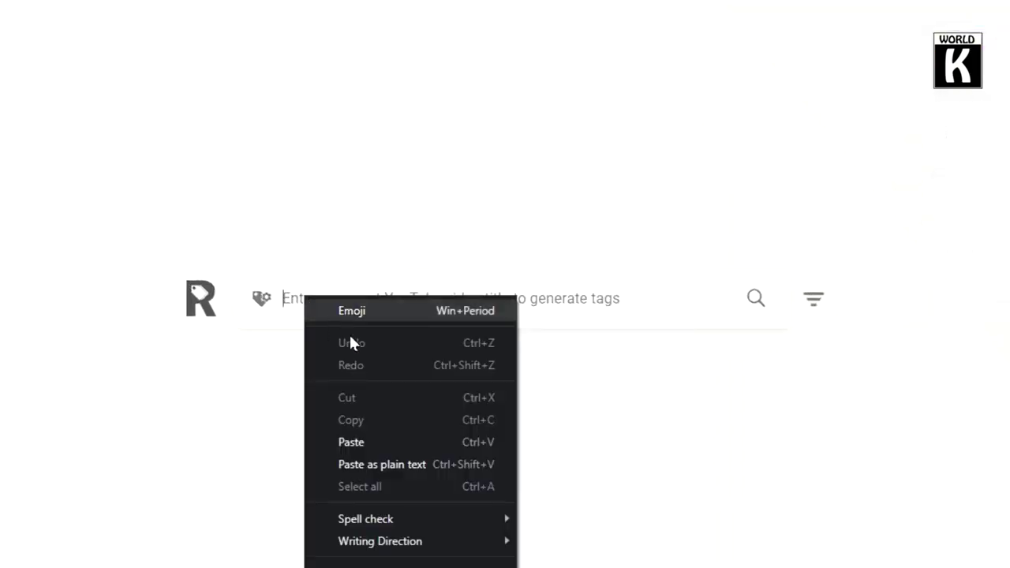
{"action": "left_click", "coordinate": [395, 442]}
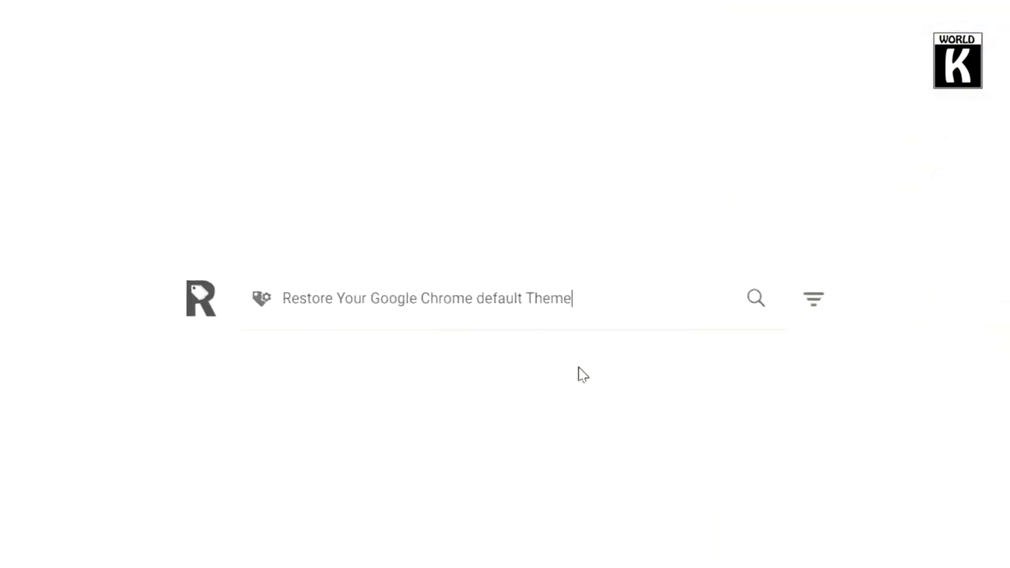
{"action": "left_click", "coordinate": [758, 301]}
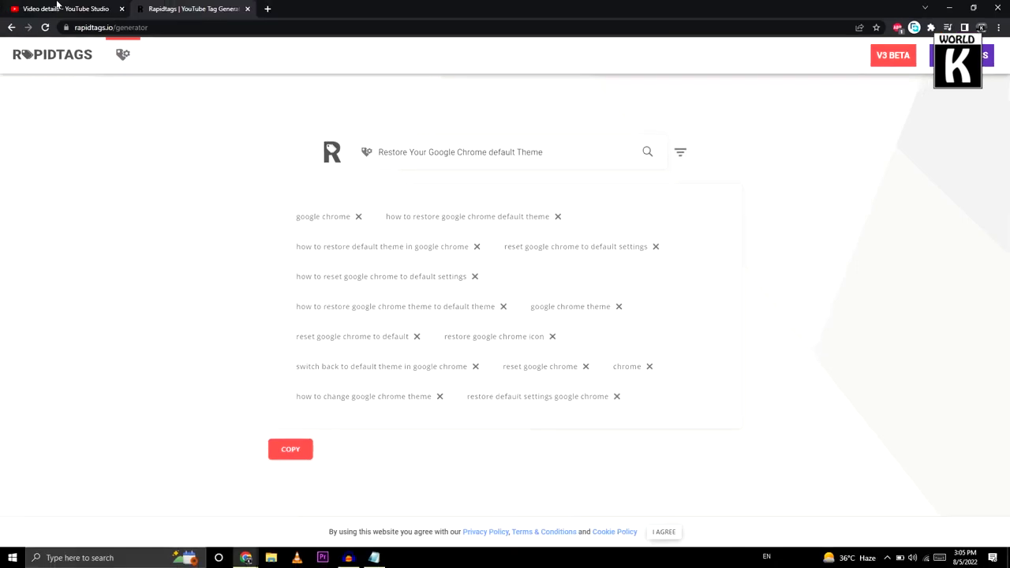
Step: Delete all of the video's existing tags and add the single tag 'kw tech'
{"action": "left_click", "coordinate": [59, 7]}
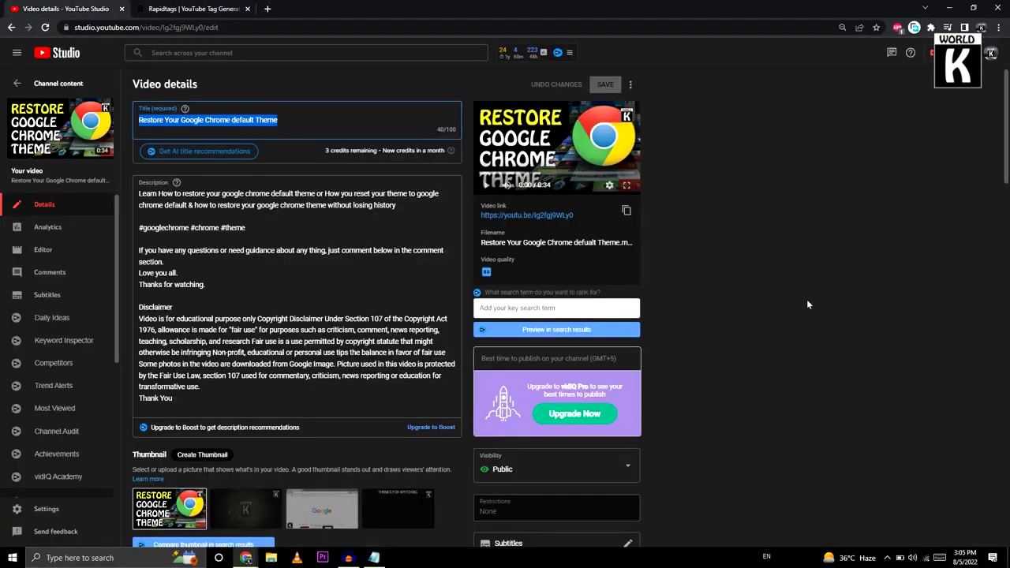
{"action": "left_click_drag", "start_coordinate": [1006, 144], "coordinate": [710, 363]}
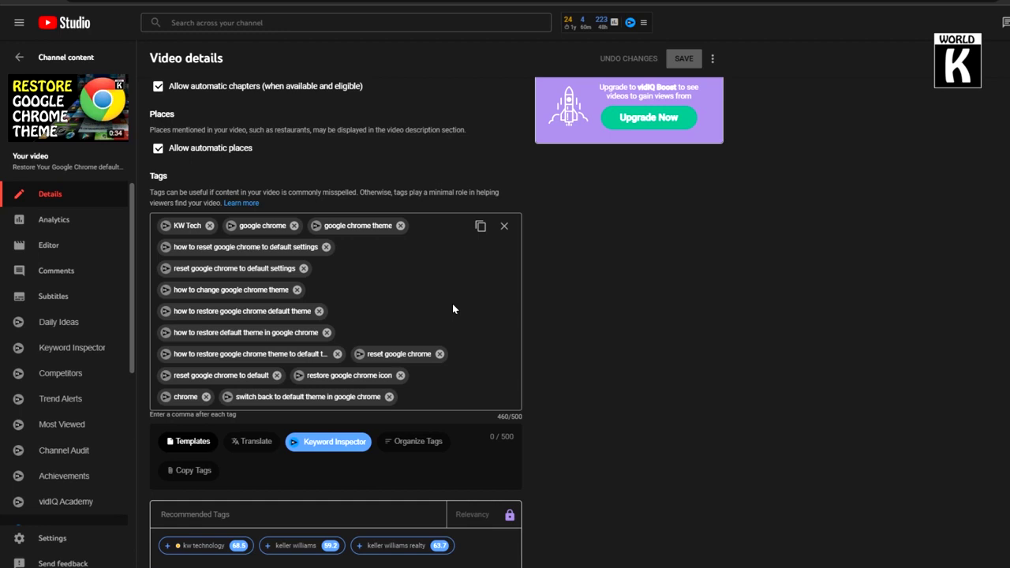
{"action": "left_click", "coordinate": [502, 228]}
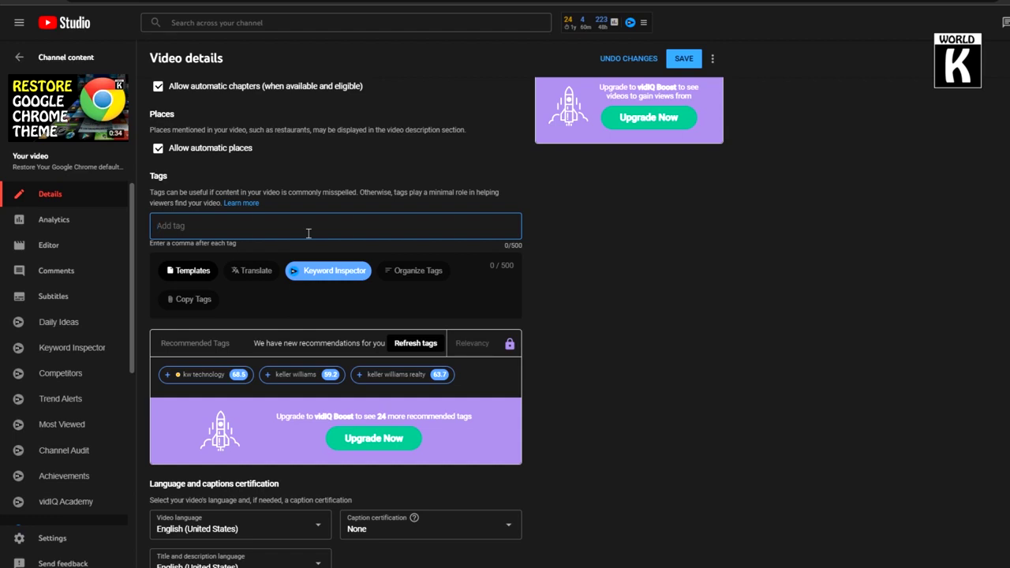
{"action": "type", "text": "kw tech"}
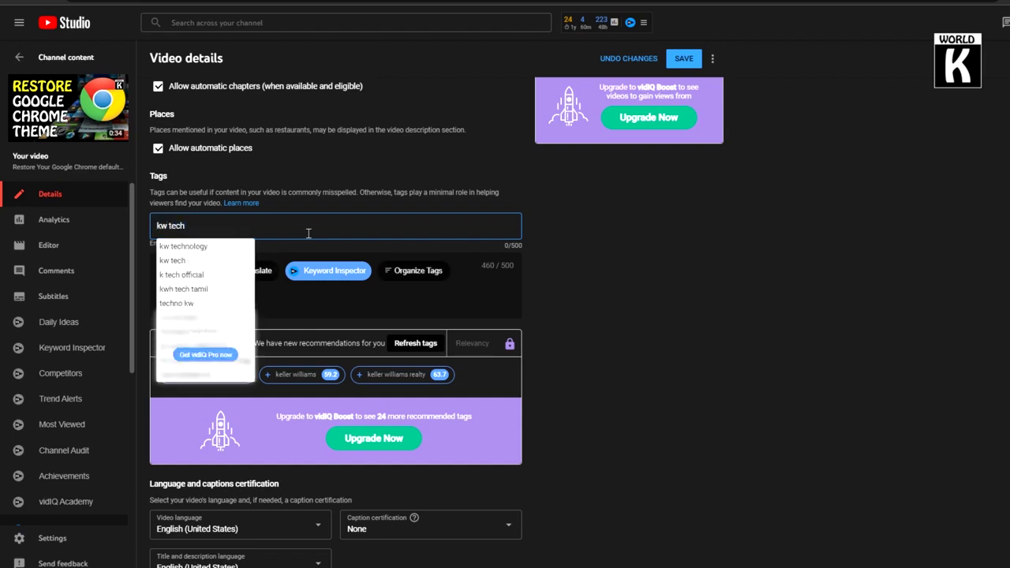
{"action": "key", "text": "Return"}
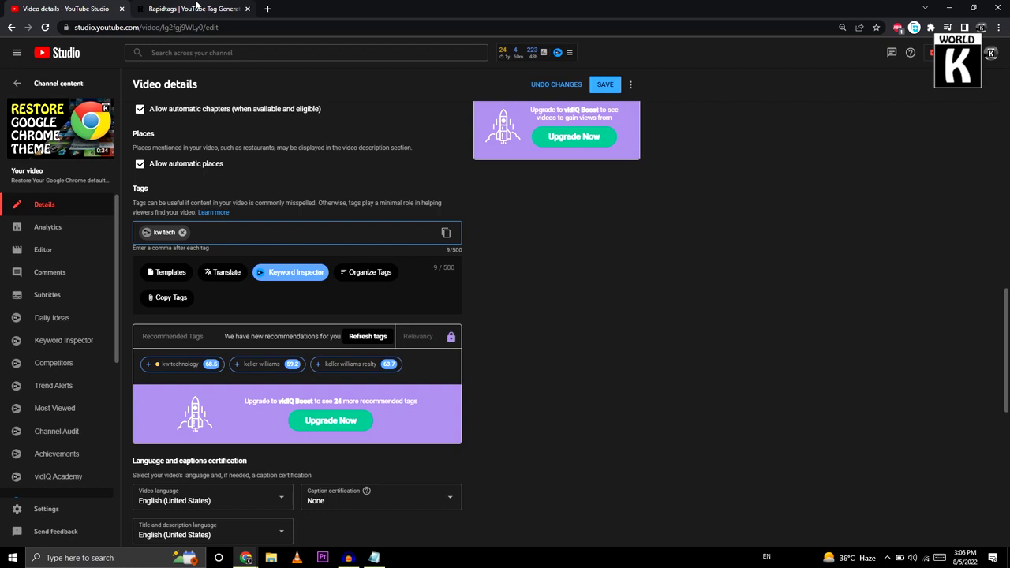
Step: Paste the copied Rapidtags tags after 'kw tech' and drop 'chrome' to reach 494/500 characters
{"action": "key", "text": "ctrl+Tab"}
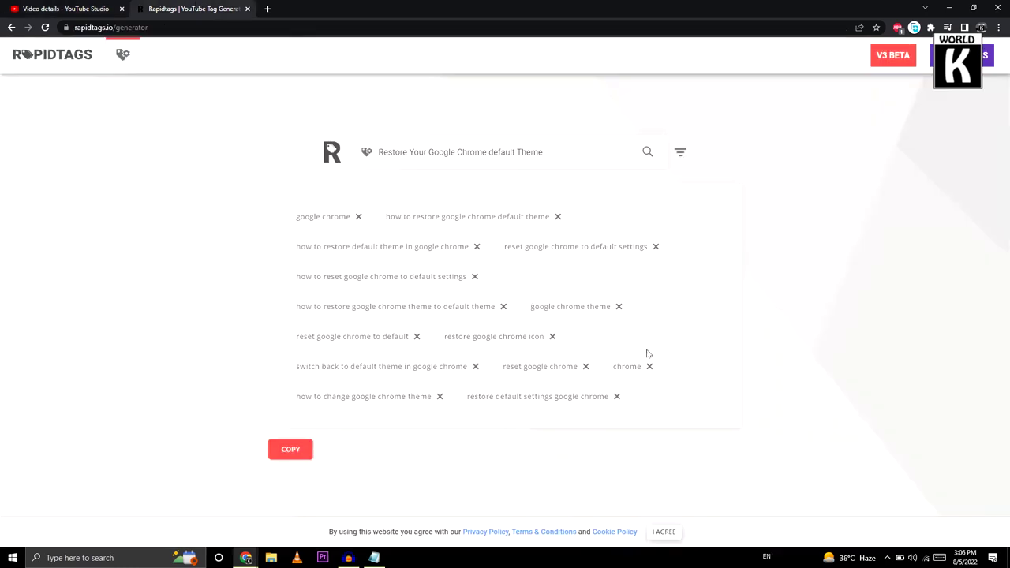
{"action": "left_click", "coordinate": [295, 457]}
{"action": "left_click", "coordinate": [87, 9]}
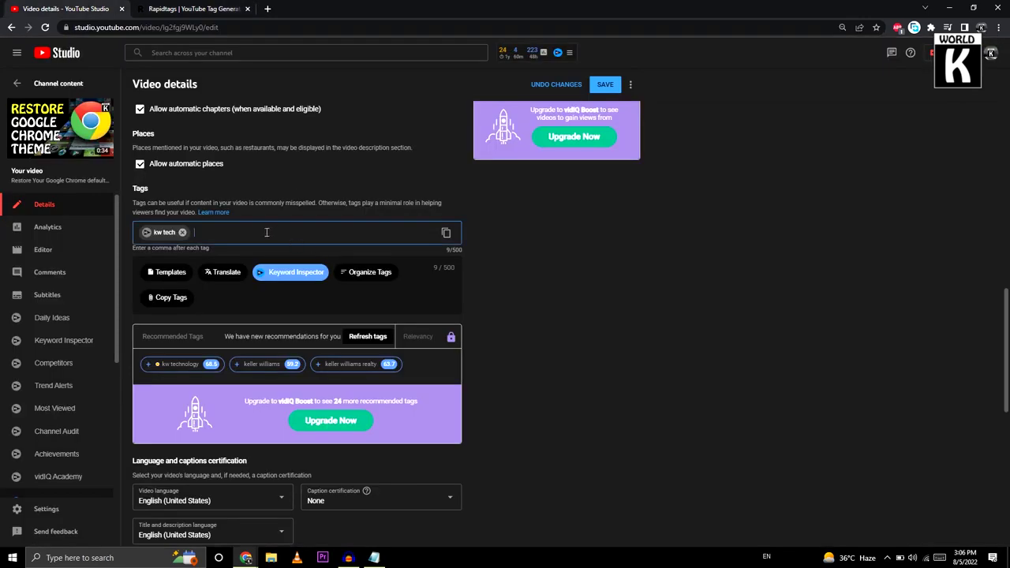
{"action": "key", "text": "ctrl+v"}
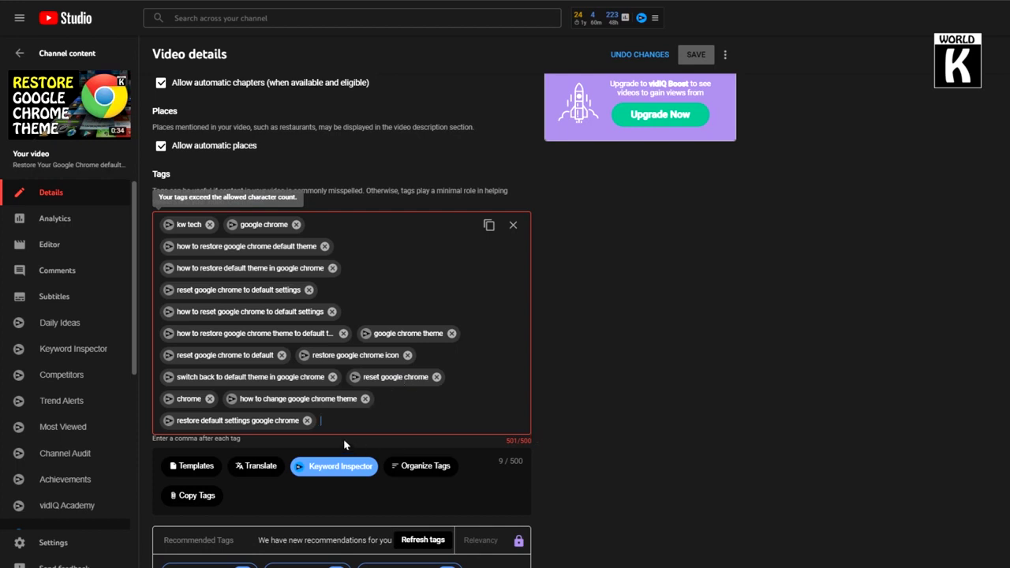
{"action": "left_click", "coordinate": [210, 401]}
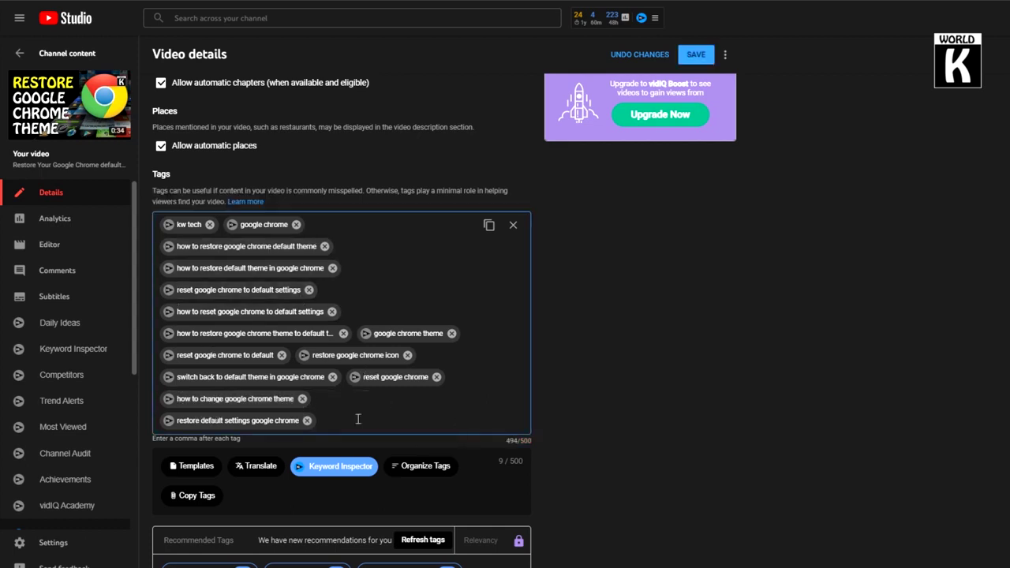
{"action": "left_click_drag", "start_coordinate": [222, 269], "coordinate": [404, 347]}
Step: Save the video details with the trimmed 494-character tag list
{"action": "left_click", "coordinate": [698, 56]}
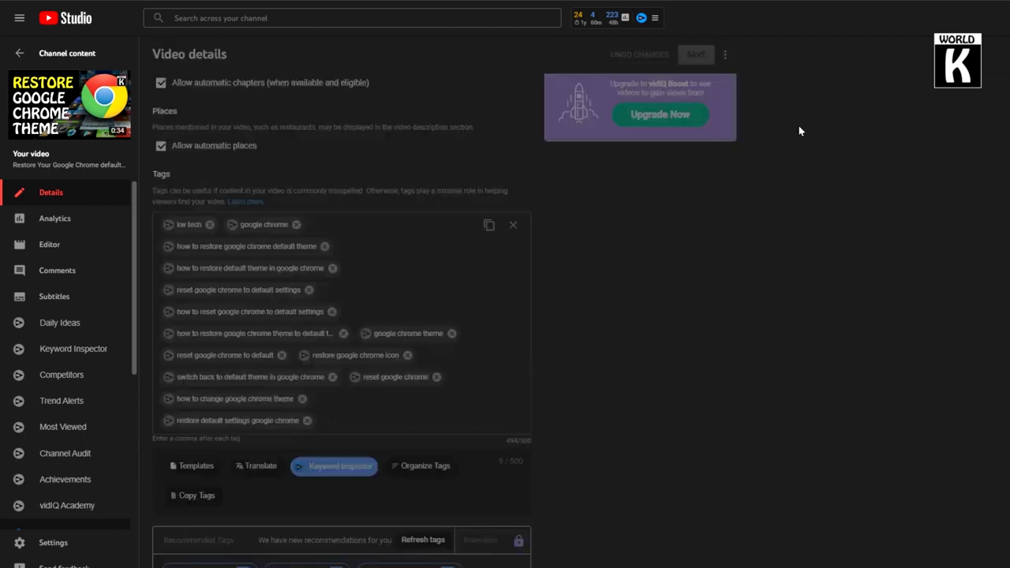